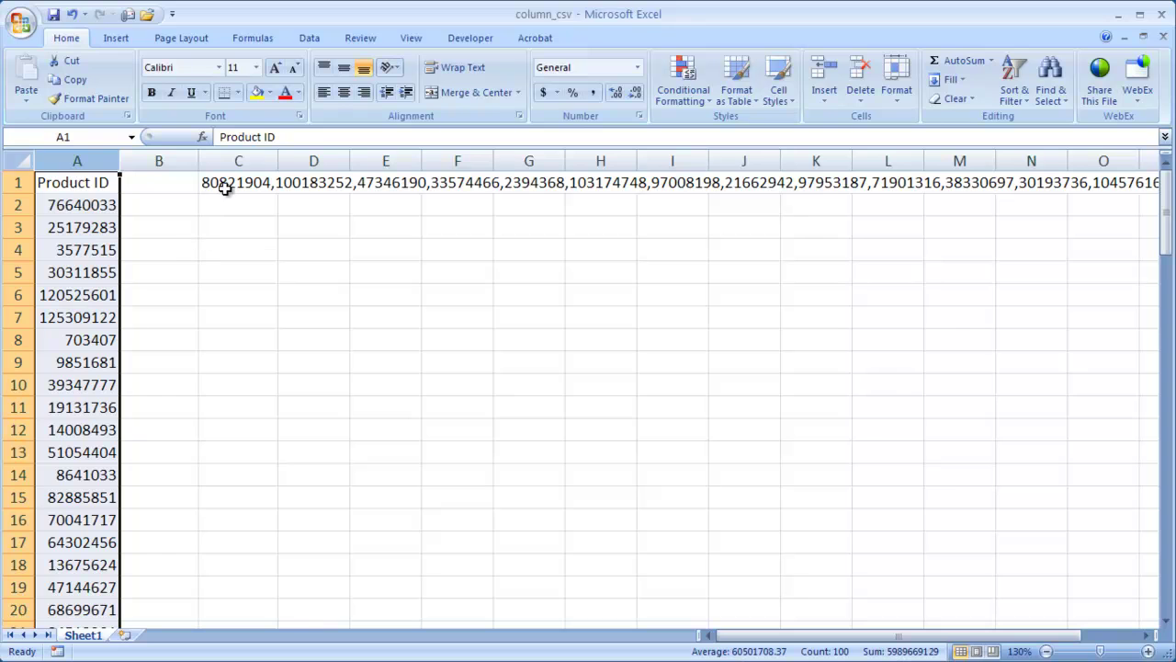
- Examine the full comma-separated list in cell C1 and compare it with the Product ID values in column A
left_click(225, 187)
left_click(1163, 136)
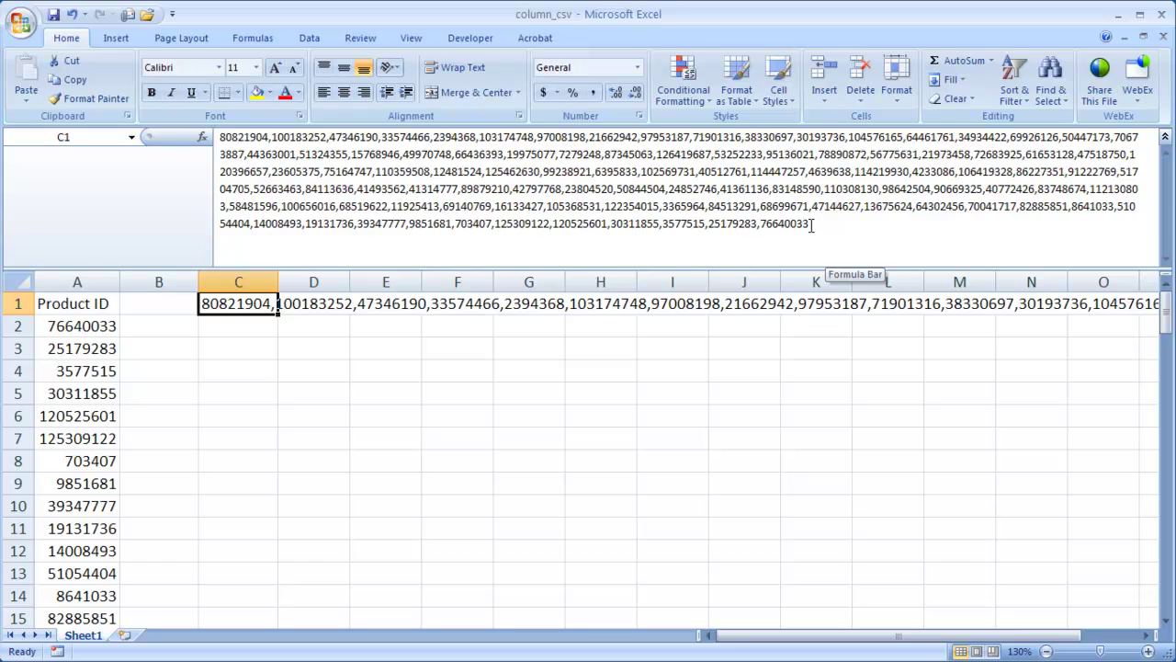
left_click_drag(812, 225, 221, 137)
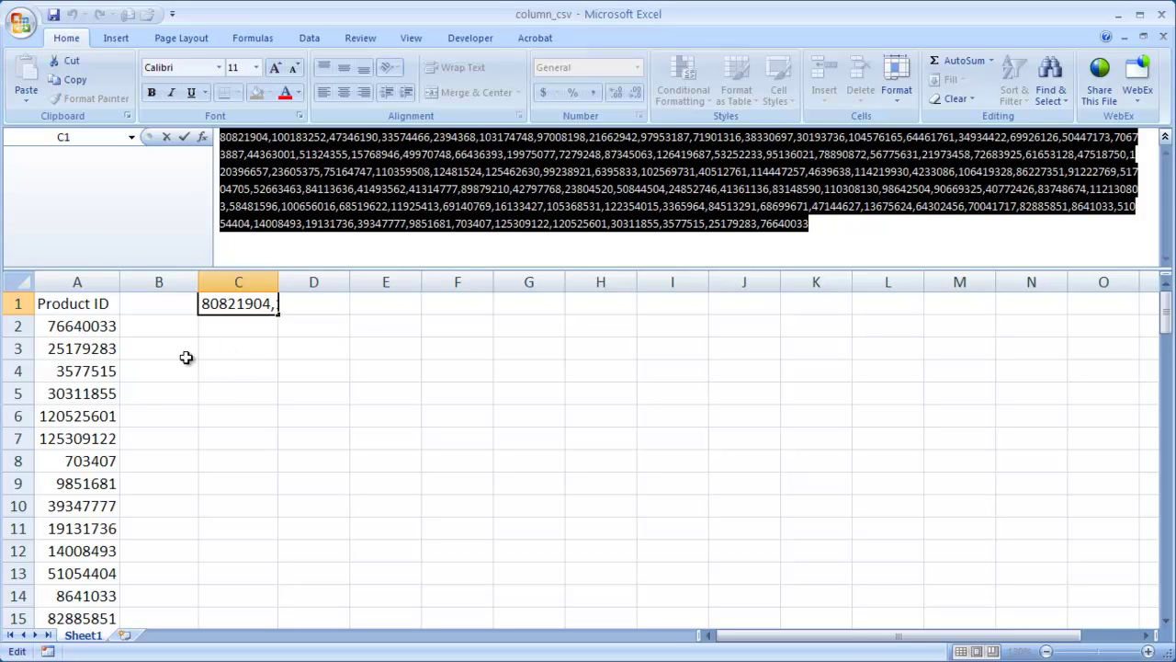
left_click(79, 342)
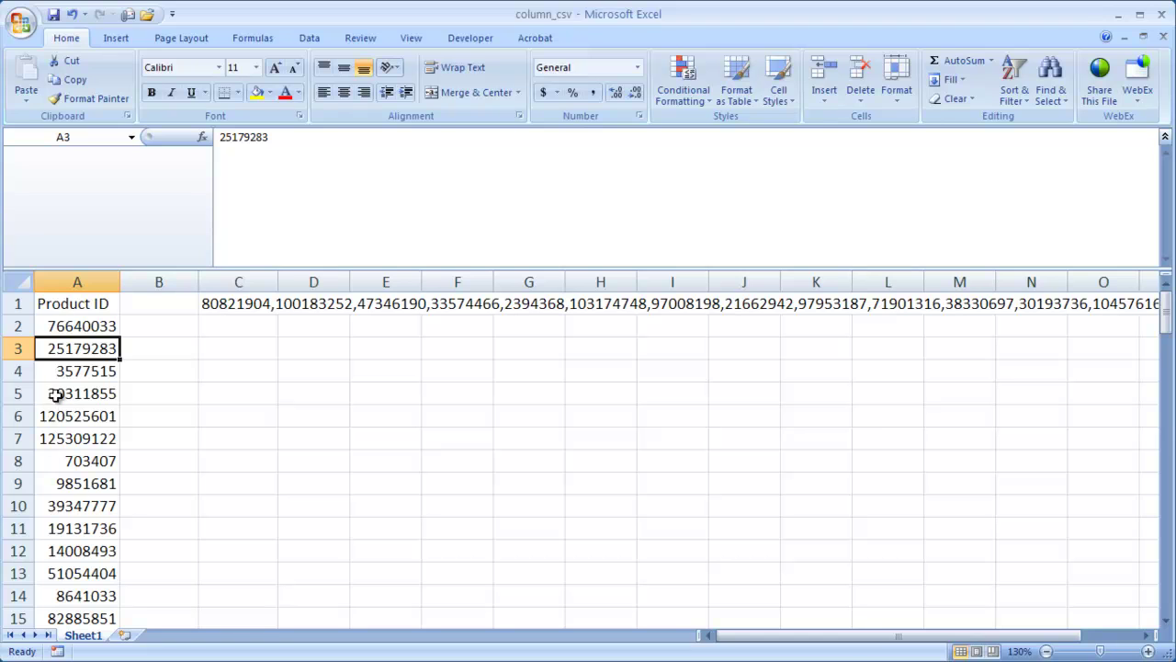
left_click(138, 327)
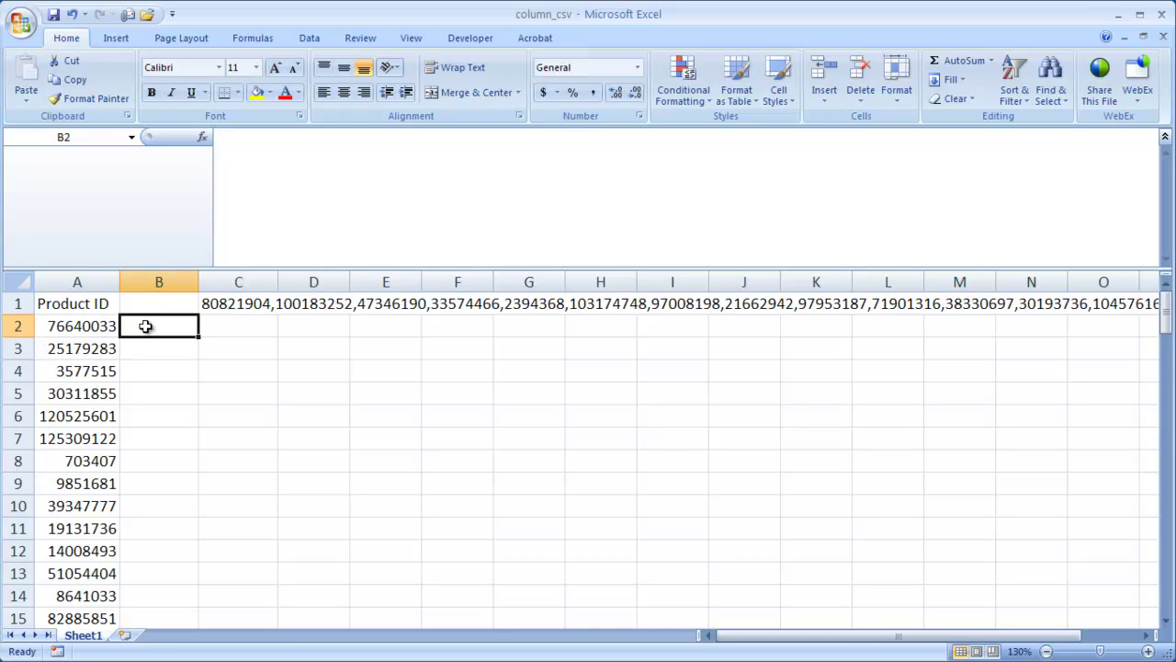
- Clear the comma-separated list from cell C1 and collapse the expanded formula display
left_click(237, 305)
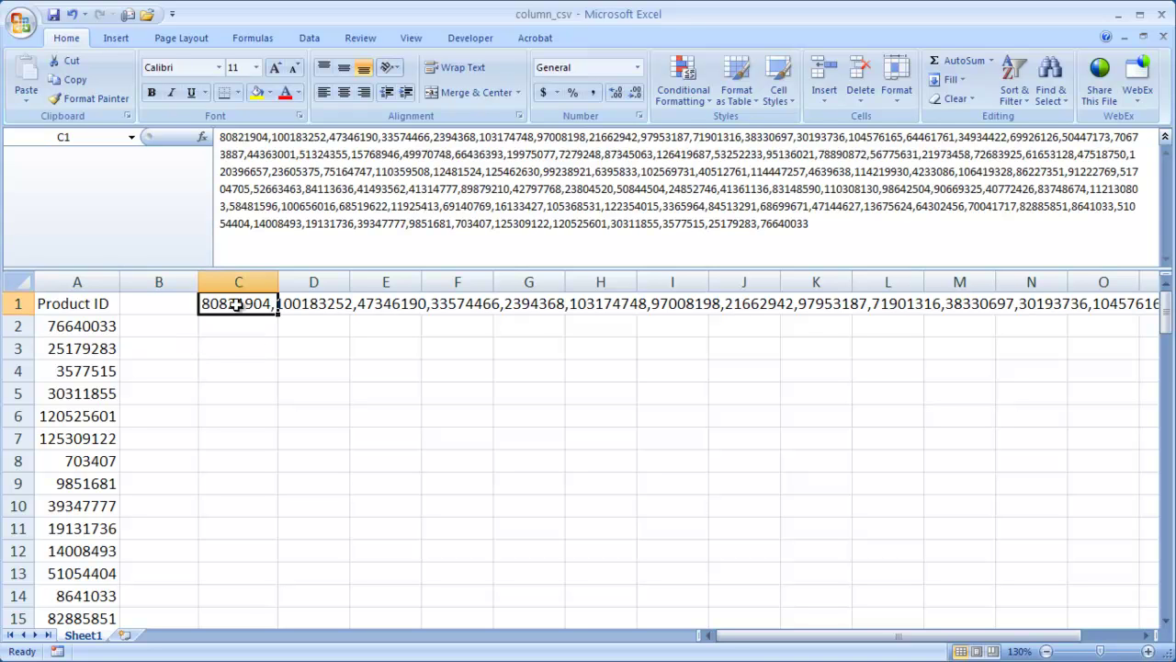
key("Delete")
left_click(1165, 137)
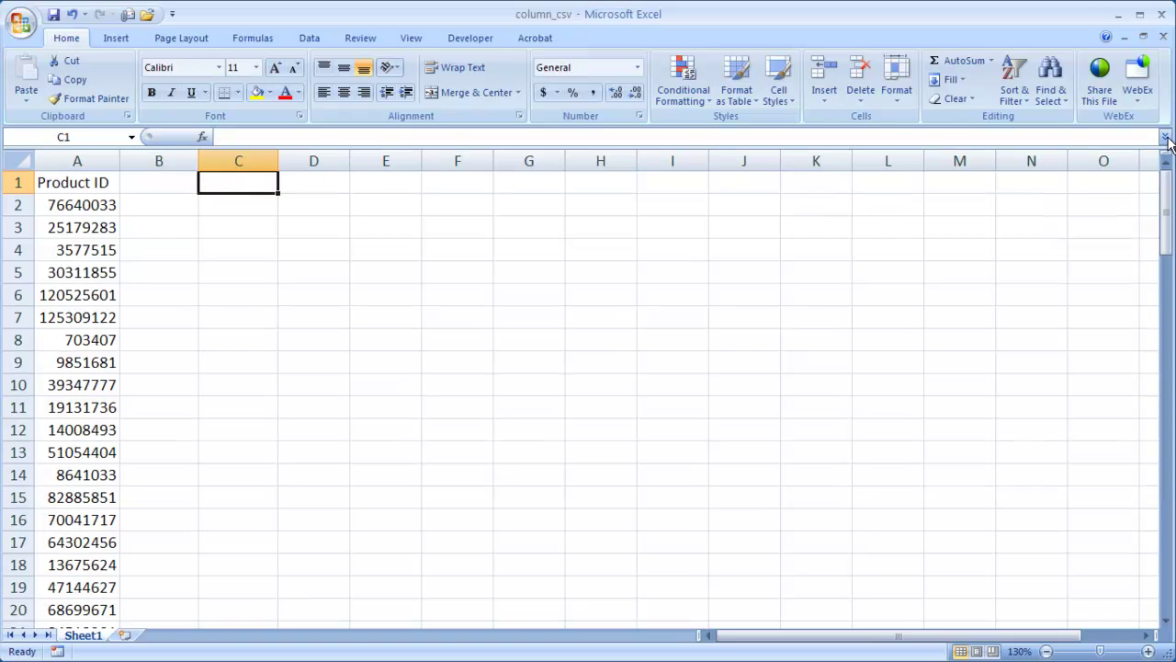
- Enter the formula =A2 in cell B2 to reference the first product ID
left_click(157, 206)
type("=")
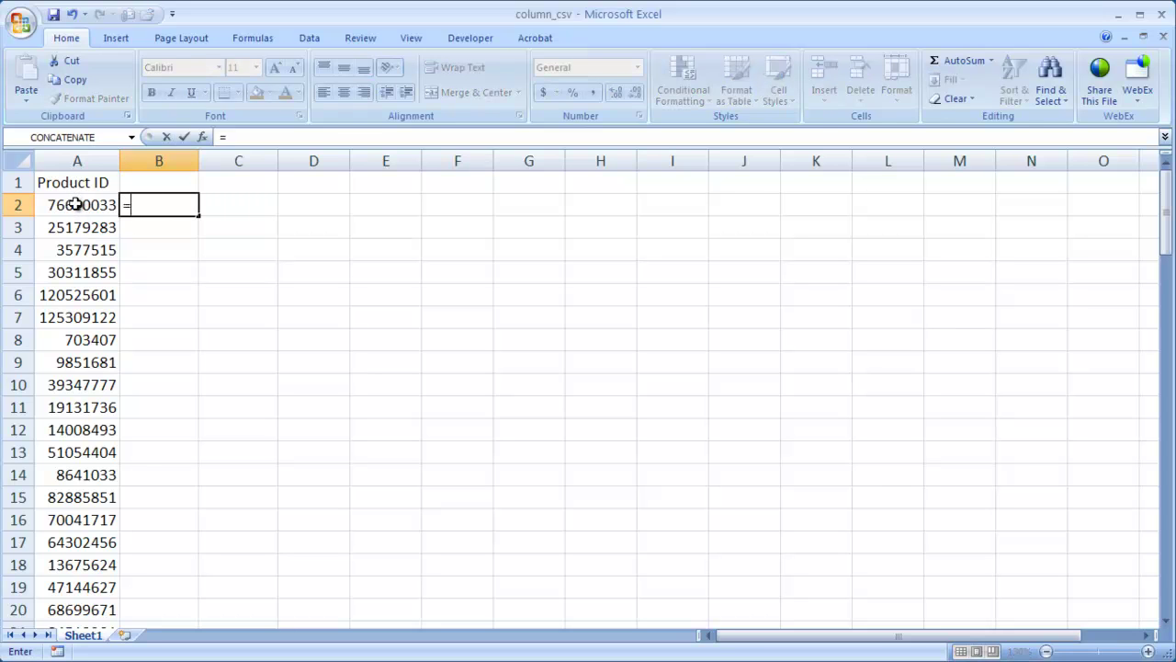
left_click(76, 205)
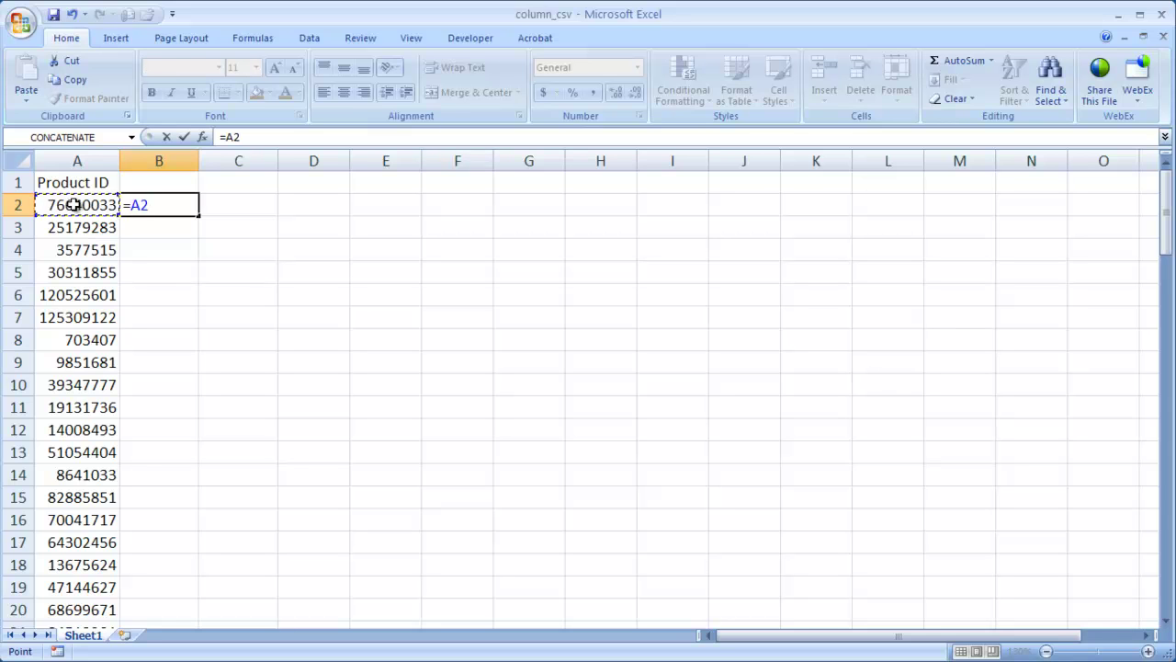
key("Return")
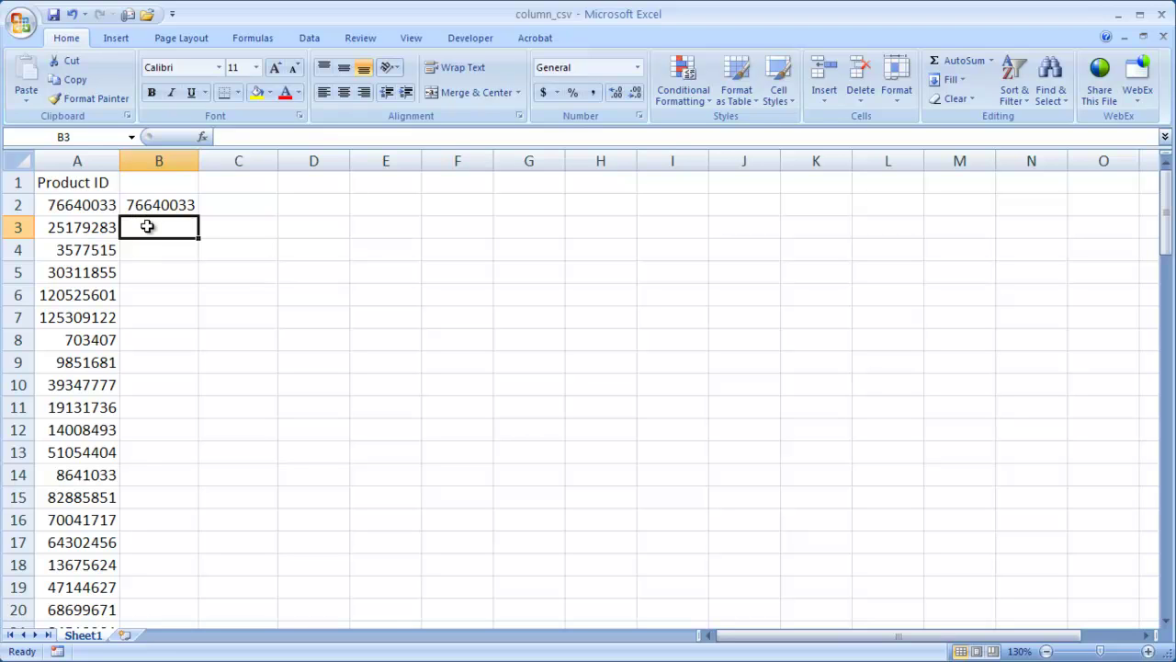
- Enter the formula =CONCATENATE(A3,",",B2) in cell B3 to join the second product ID, a comma and the cell above
type("=")
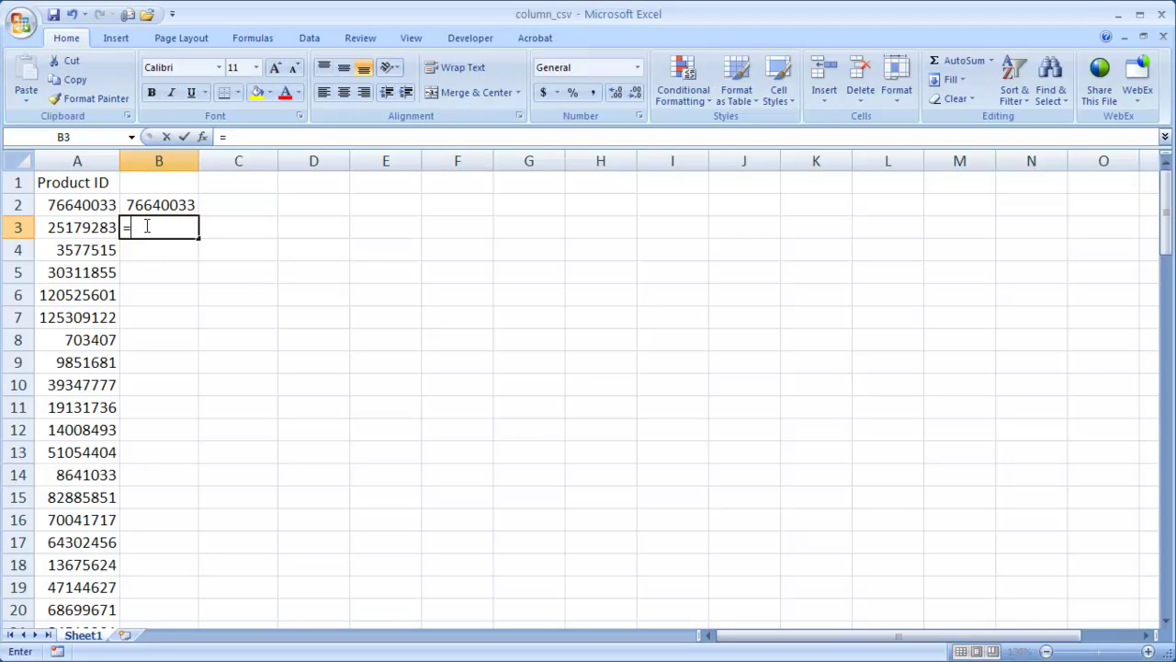
type("conc")
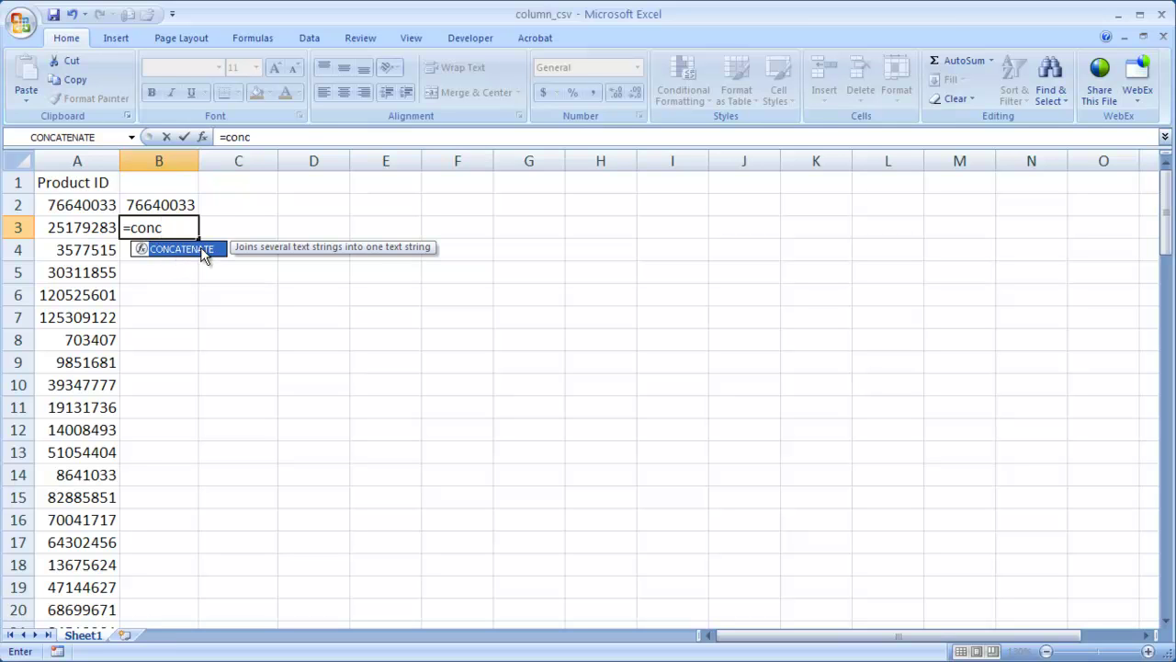
double_click(201, 250)
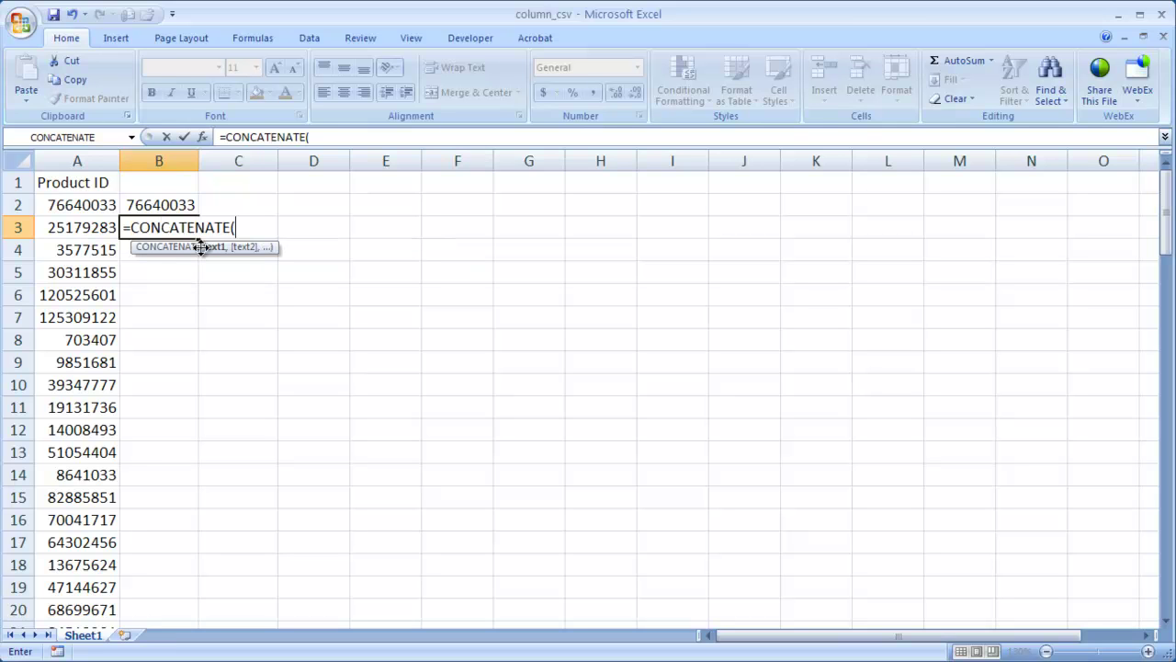
left_click(74, 229)
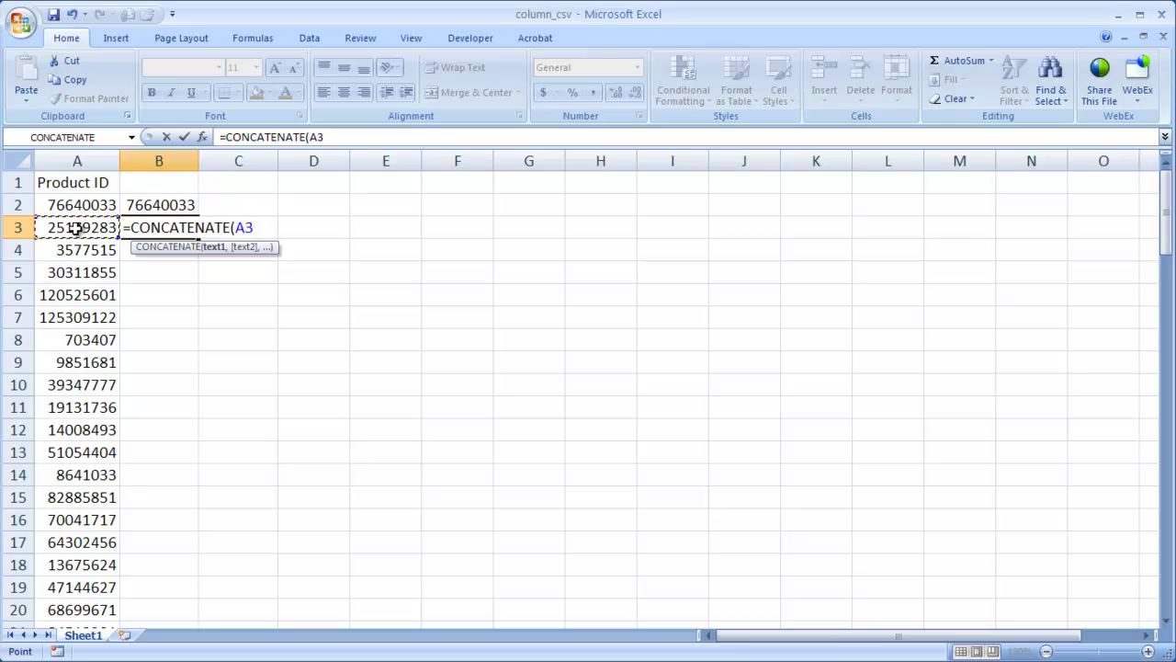
type(",\",")
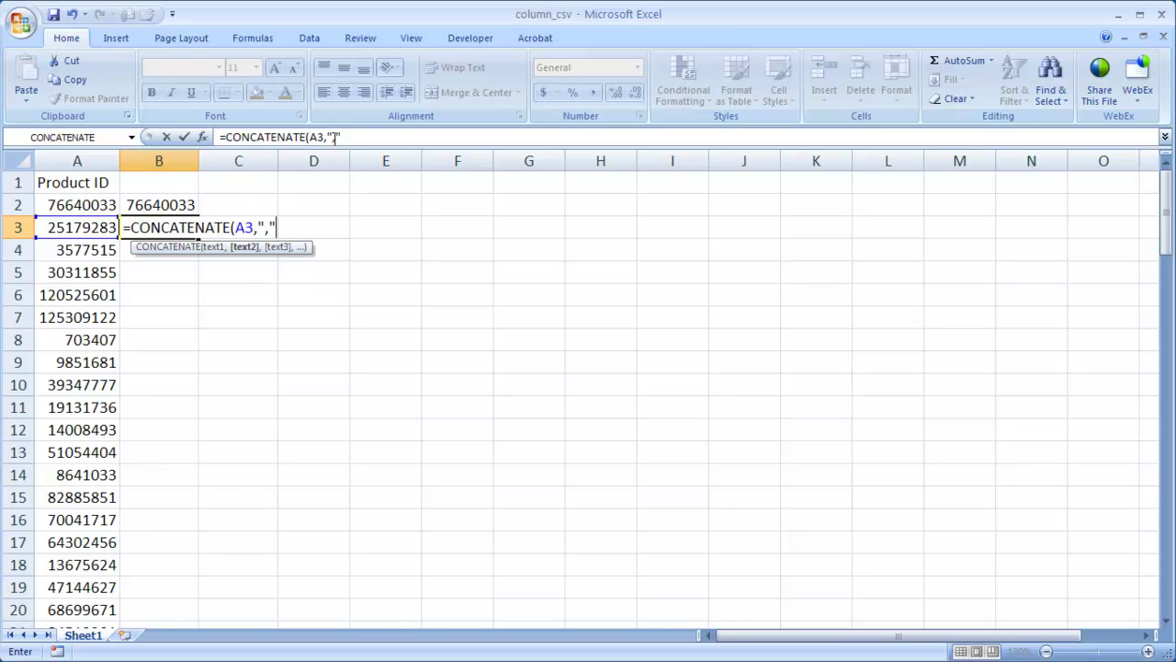
left_click(344, 137)
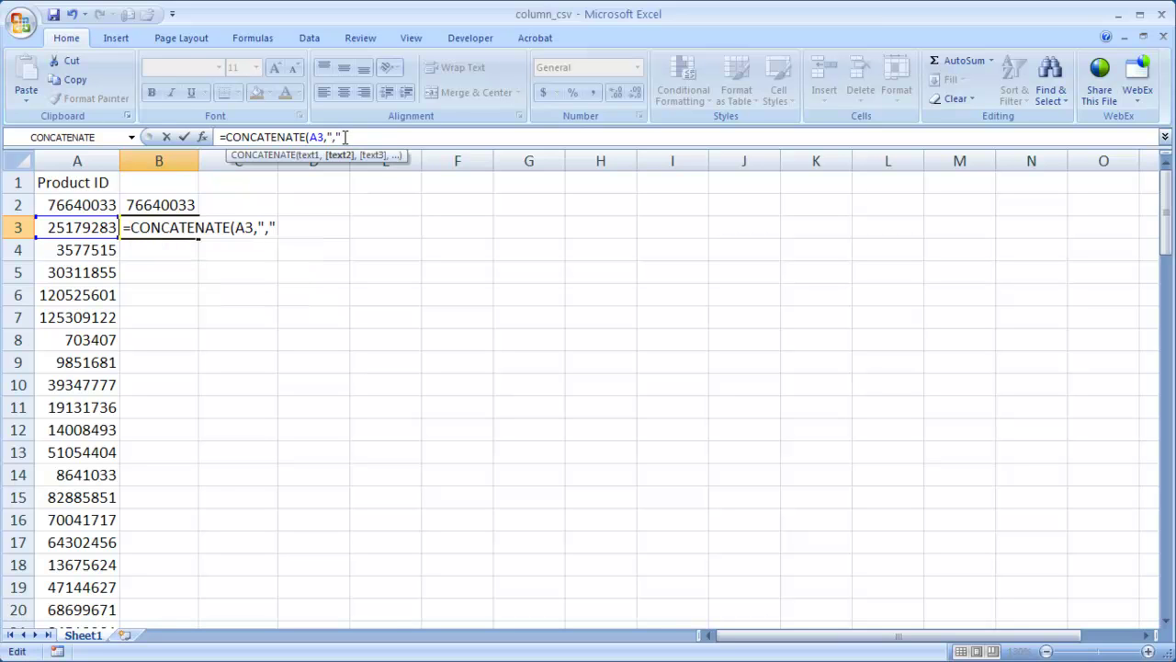
type(",")
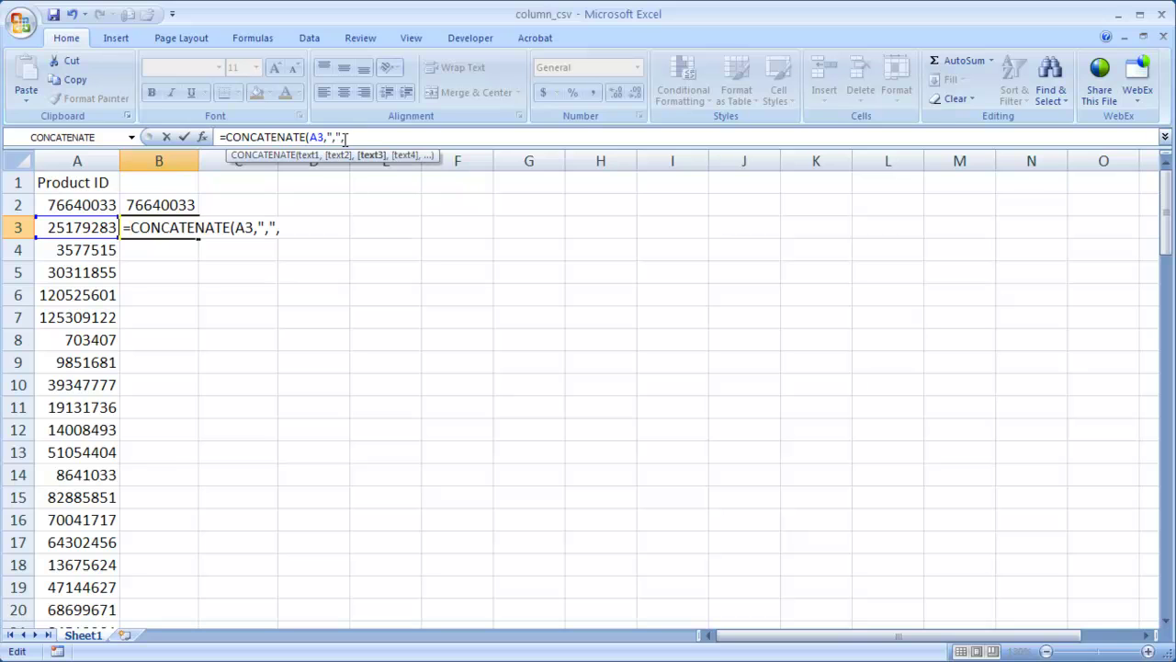
left_click(168, 208)
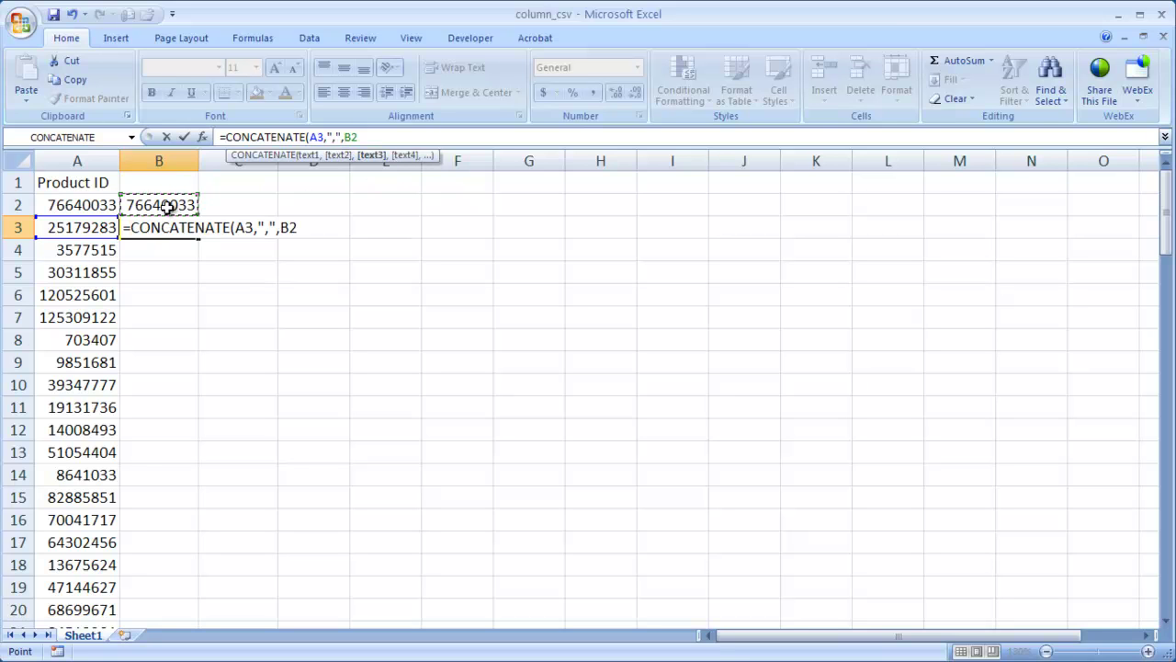
type(")")
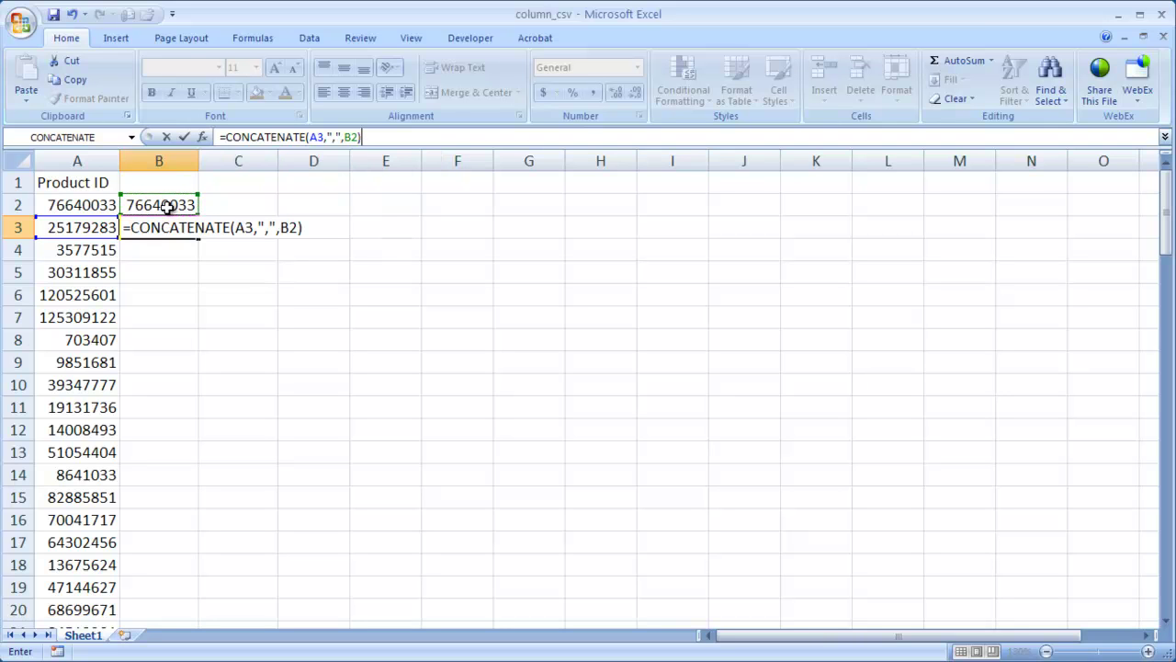
key("Return")
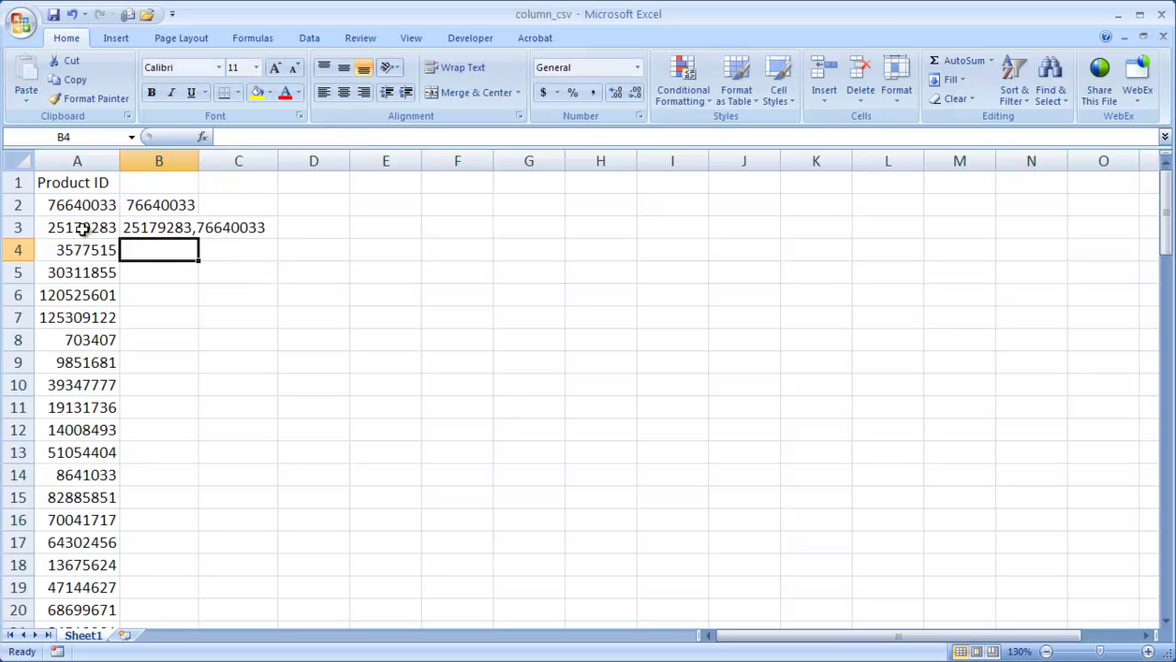
- Fill the CONCATENATE formula from B3 down column B to row 100 and check the copied formula in B4
left_click(158, 226)
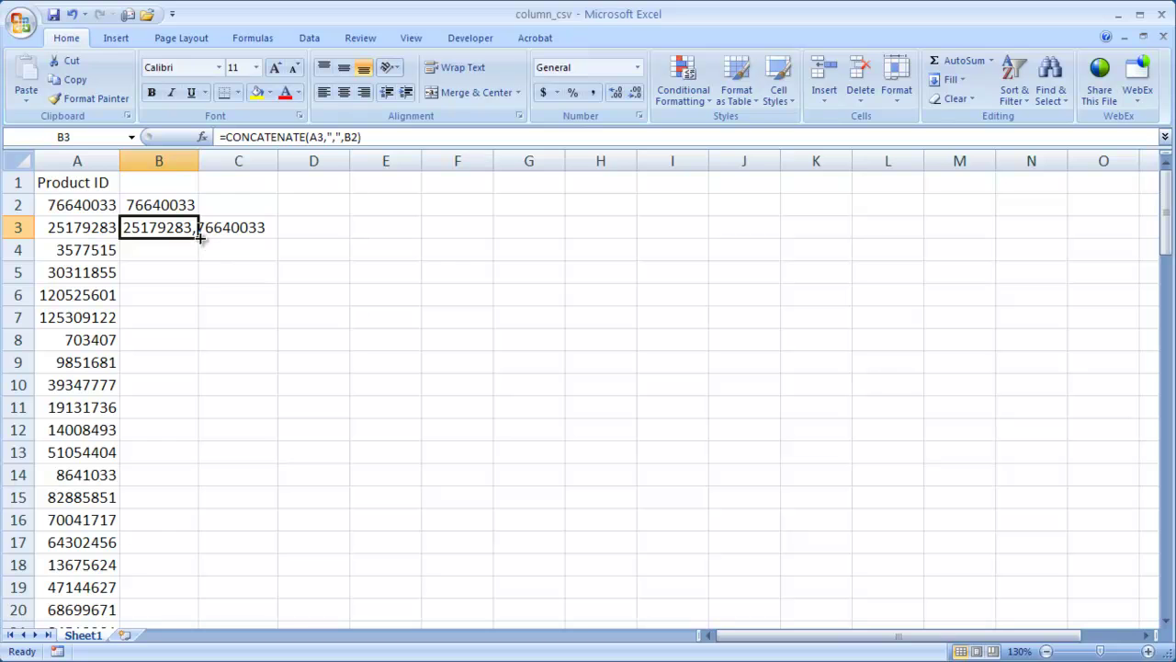
double_click(199, 236)
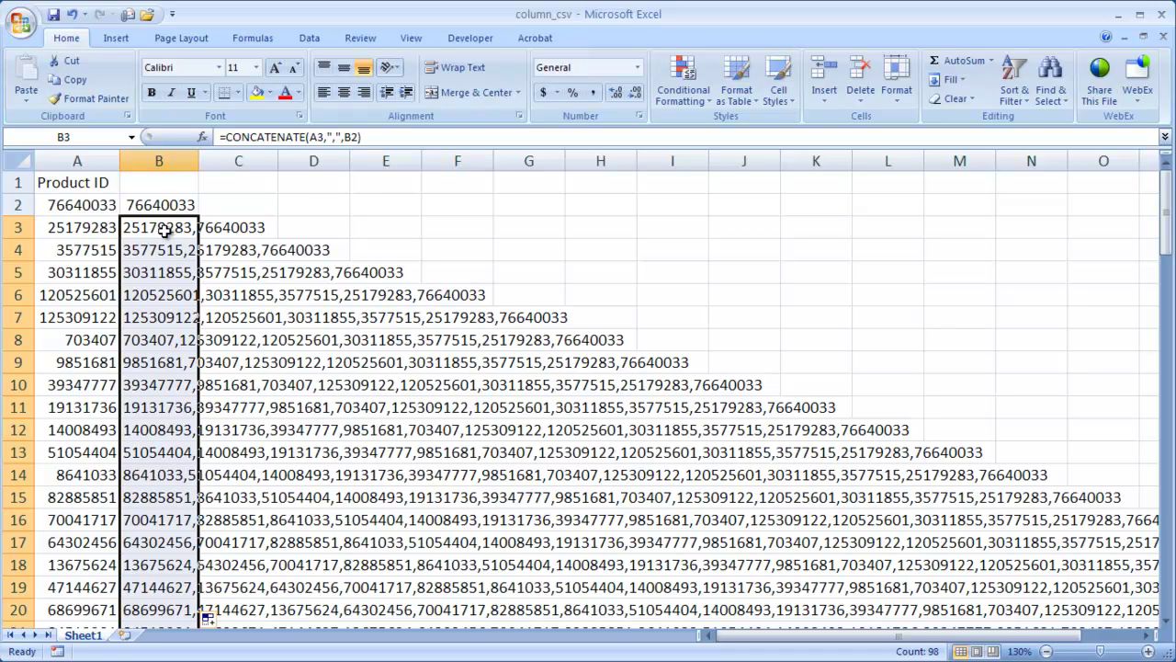
left_click(158, 248)
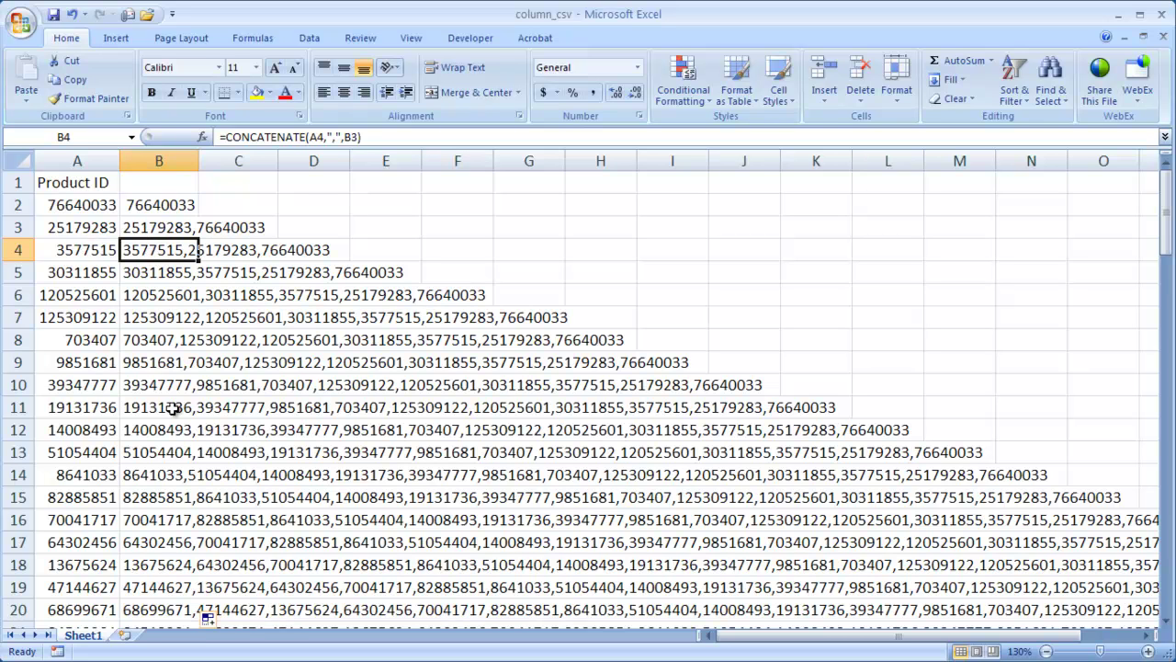
- Copy the complete list from B100, paste it as values only into B102, and expand the formula display to show the whole string
scroll(171, 407, "down", 20)
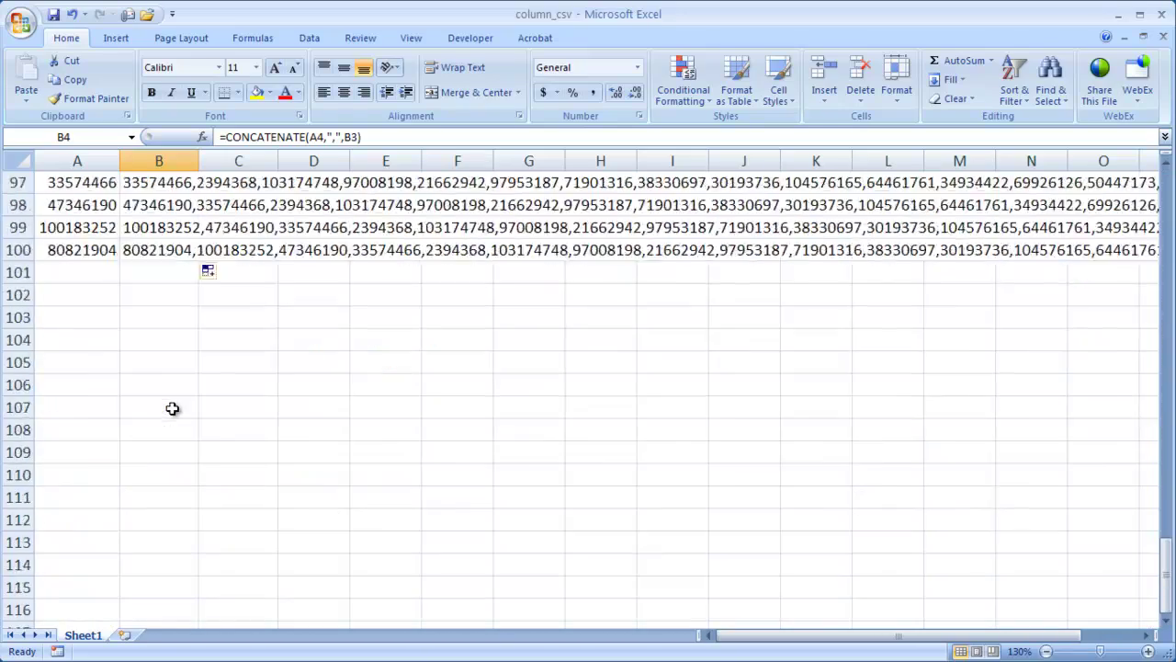
scroll(169, 401, "up", 6)
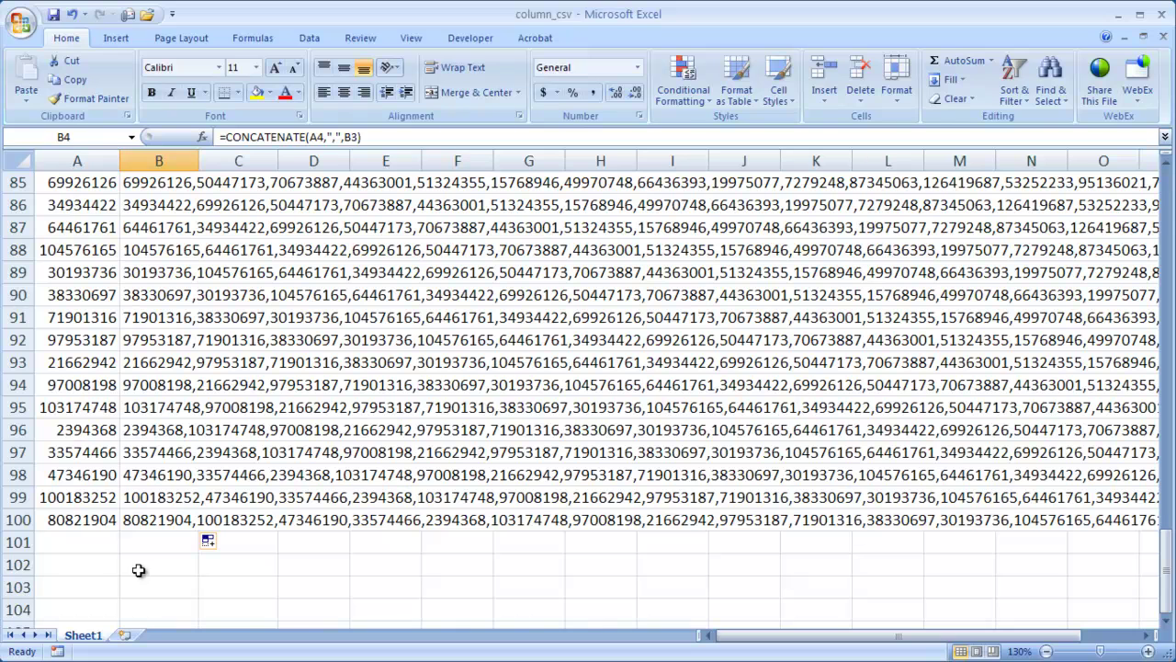
left_click(149, 519)
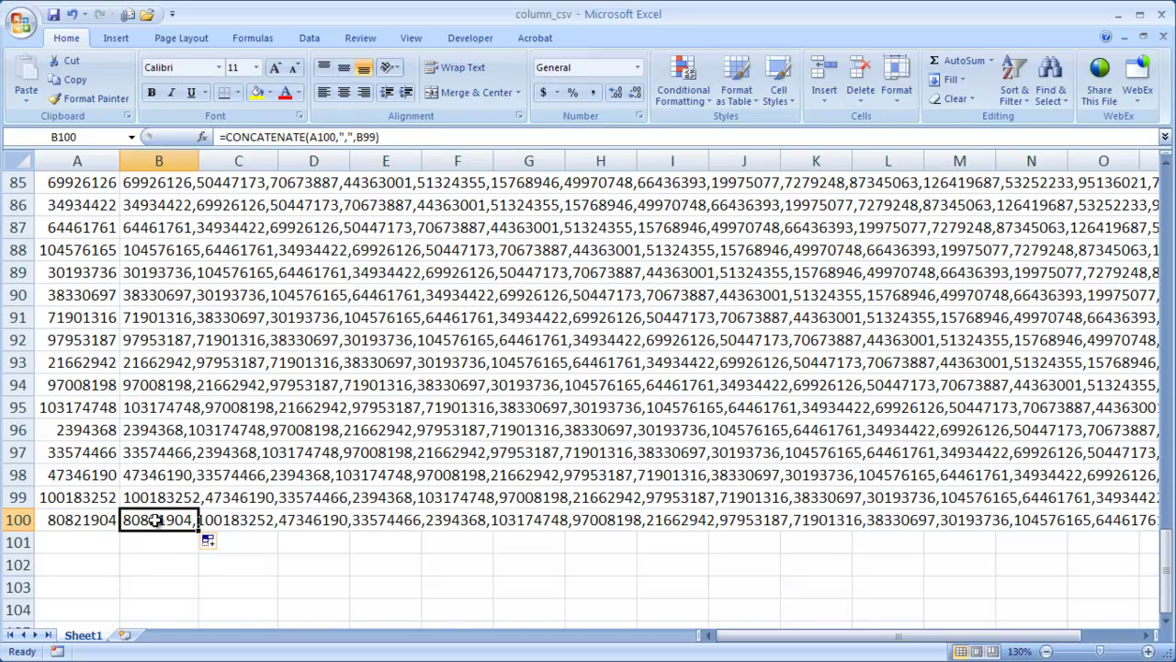
key("ctrl+c")
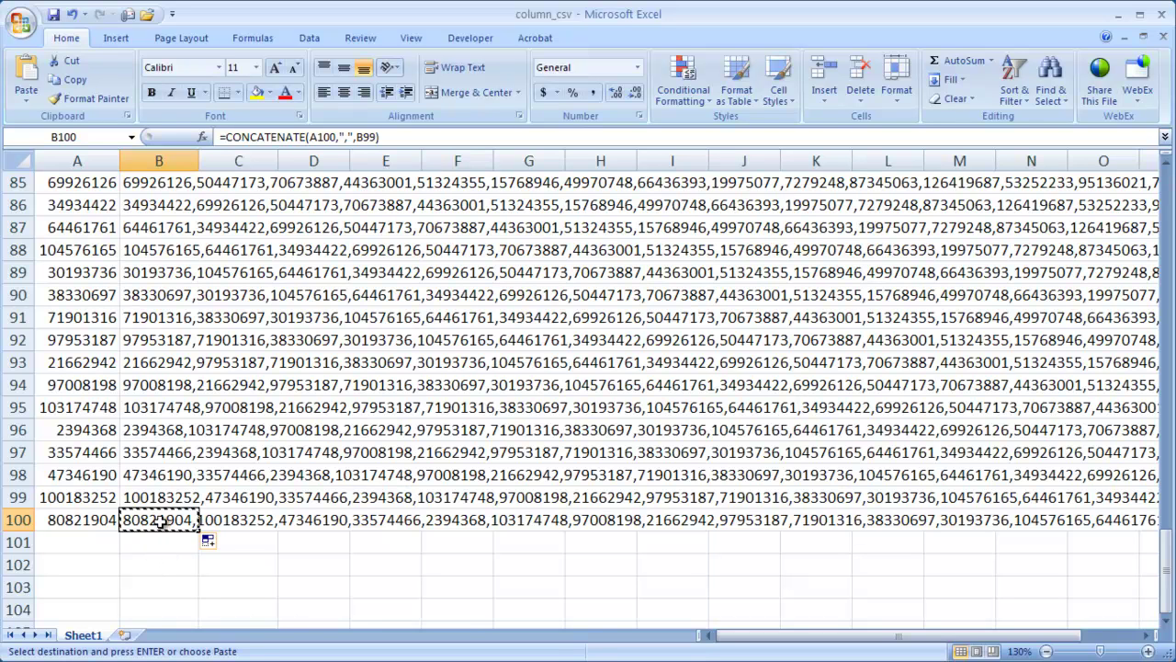
left_click(149, 565)
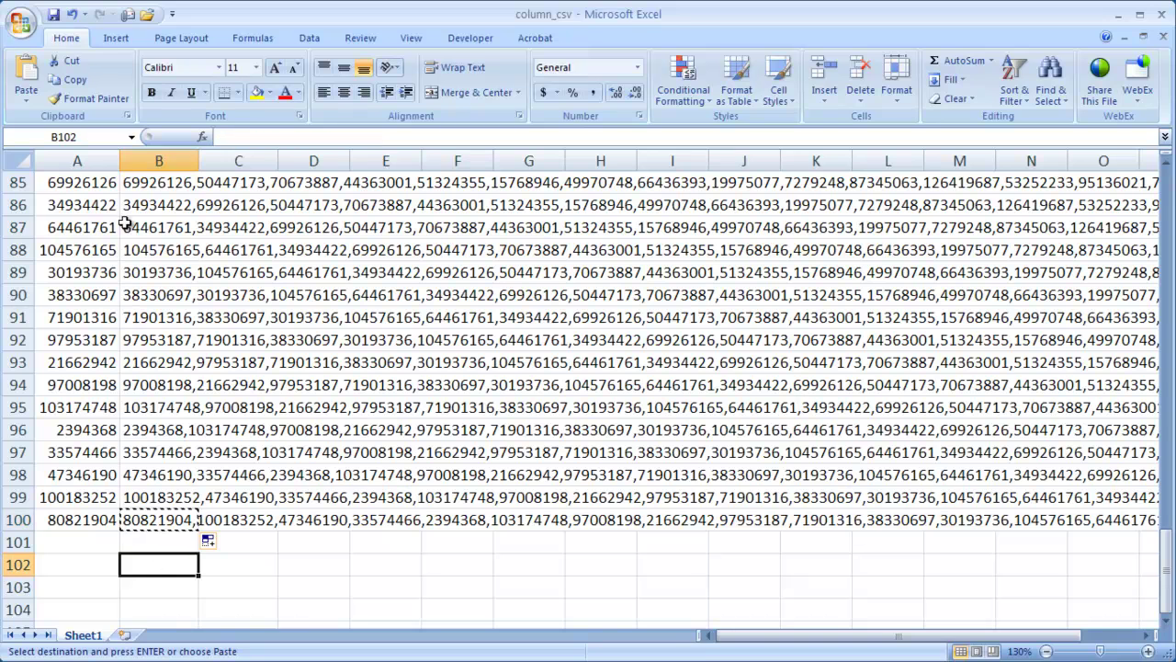
left_click(26, 98)
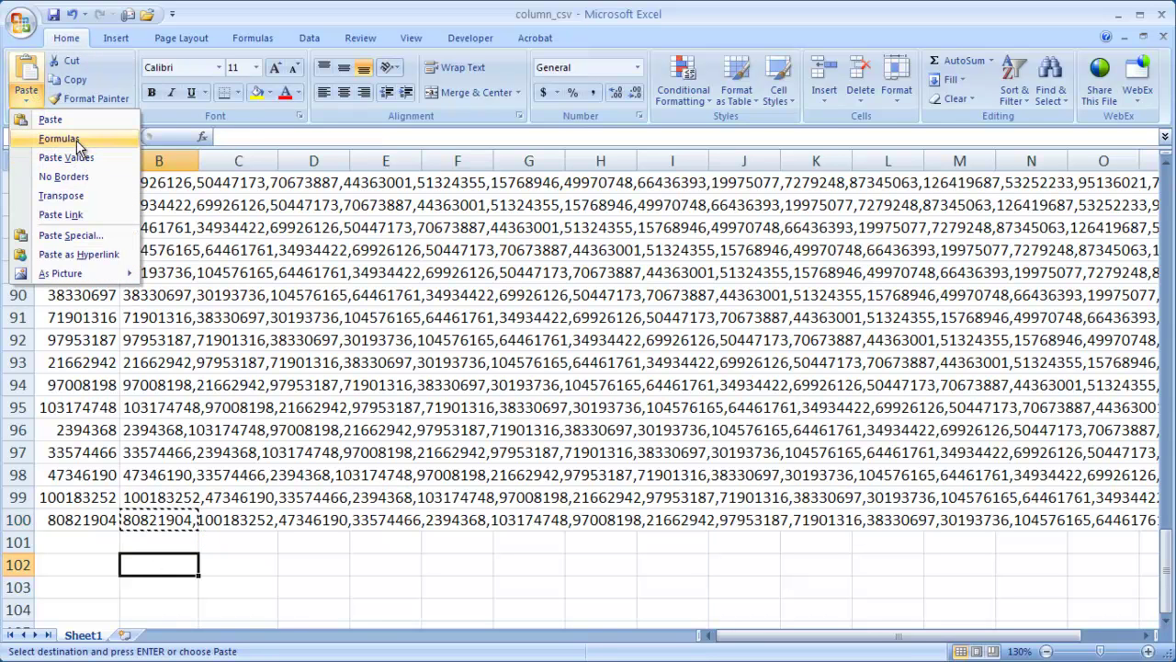
left_click(79, 162)
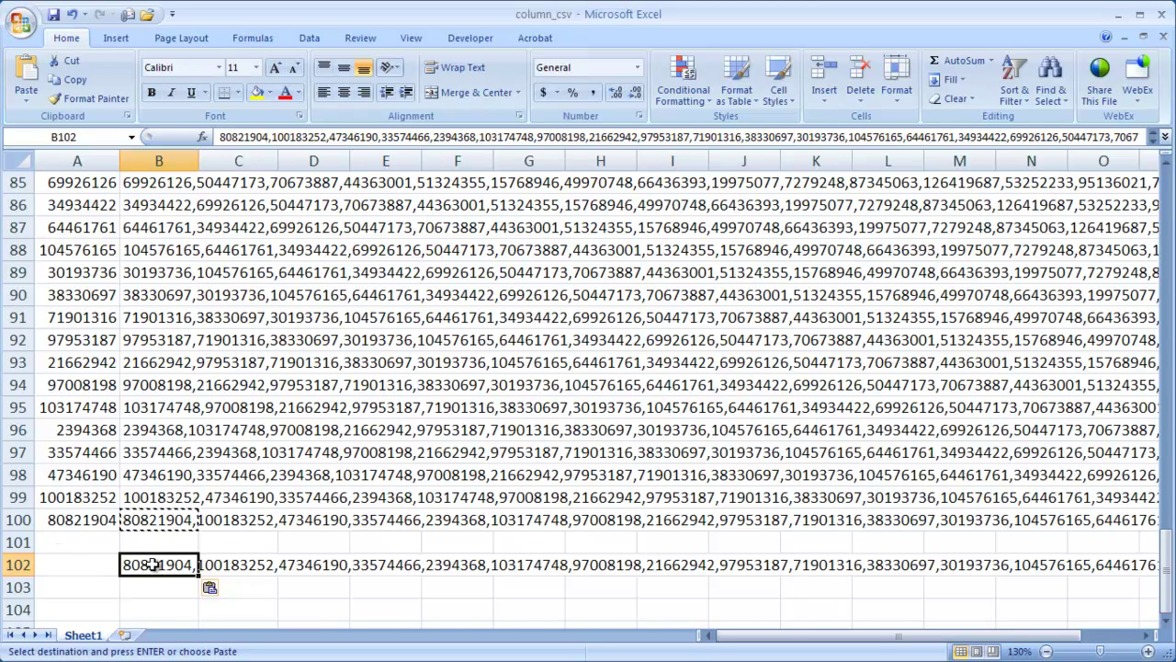
left_click(1165, 136)
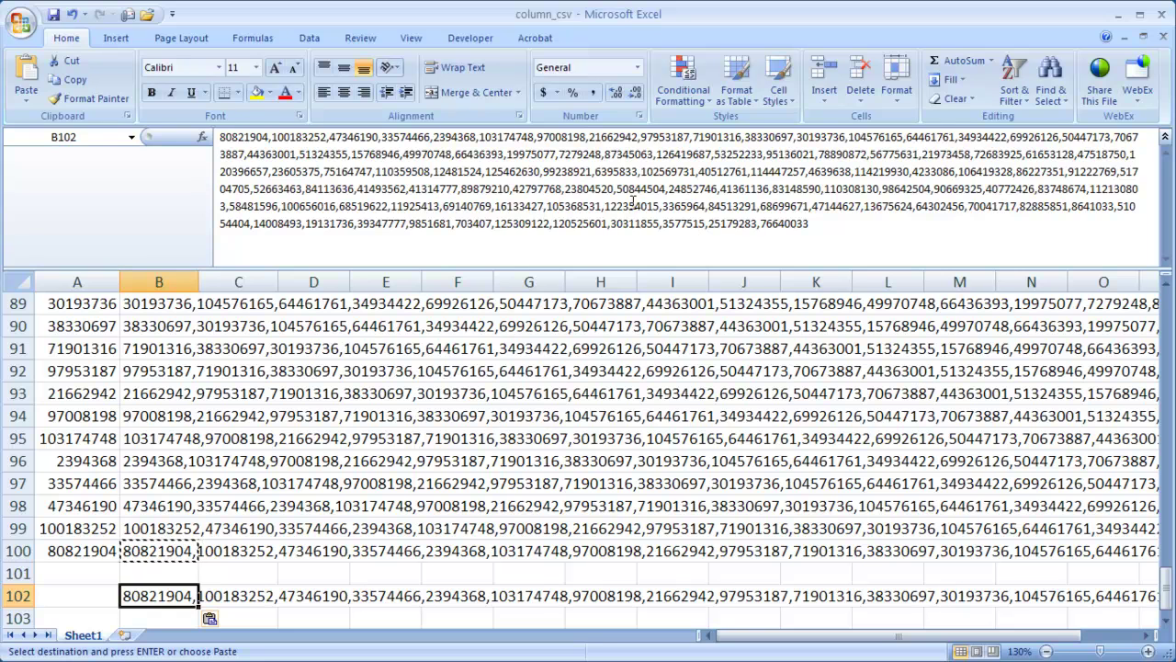